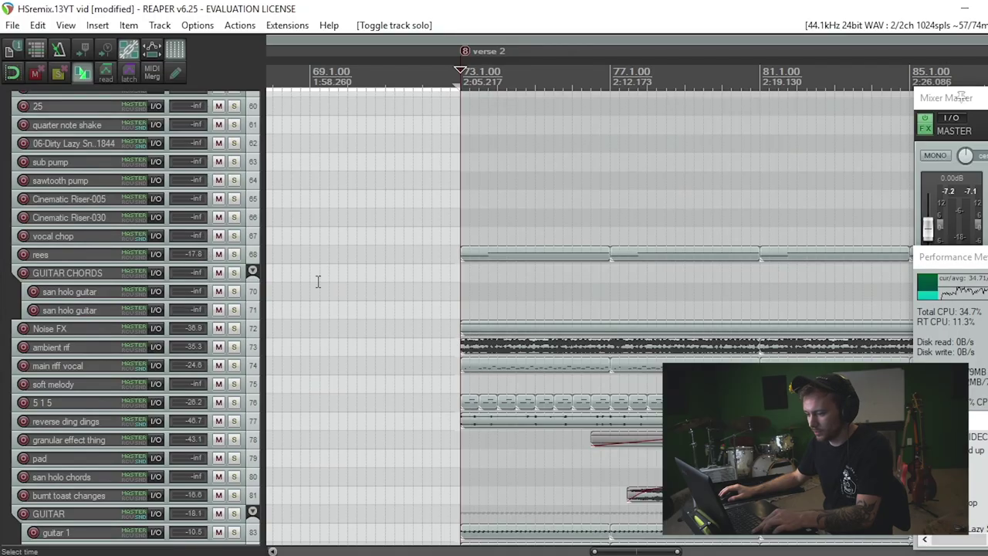
- Play verse 2 from bar 73 and look over its melodic and guitar tracks
{"action": "scroll", "coordinate": [309, 293], "scroll_direction": "down", "scroll_amount": 1}
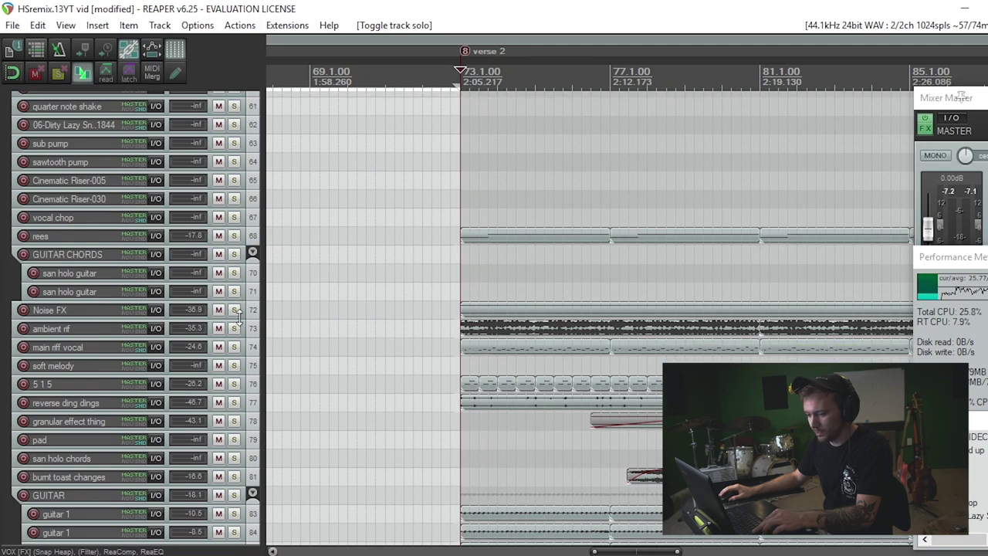
{"action": "scroll", "coordinate": [296, 348], "scroll_direction": "up", "scroll_amount": 11}
{"action": "key", "text": "space"}
{"action": "scroll", "coordinate": [363, 265], "scroll_direction": "down", "scroll_amount": 19}
{"action": "scroll", "coordinate": [367, 271], "scroll_direction": "right", "scroll_amount": 3}
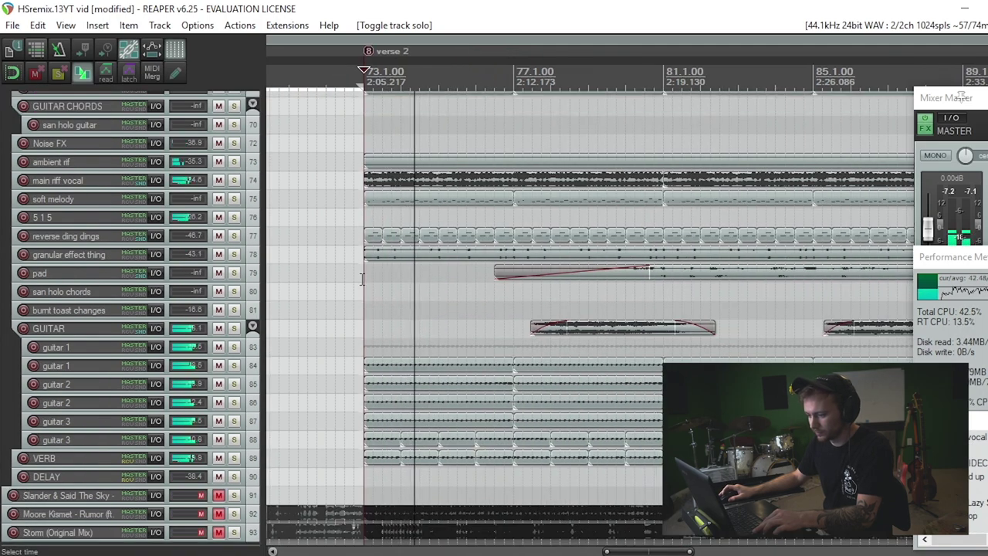
- Solo the rees track, enlarge it to examine its MIDI items during playback, and clear the solo
{"action": "scroll", "coordinate": [247, 332], "scroll_direction": "up", "scroll_amount": 13}
{"action": "left_click", "coordinate": [234, 328]}
{"action": "left_click", "coordinate": [303, 322]}
{"action": "key", "text": "grave"}
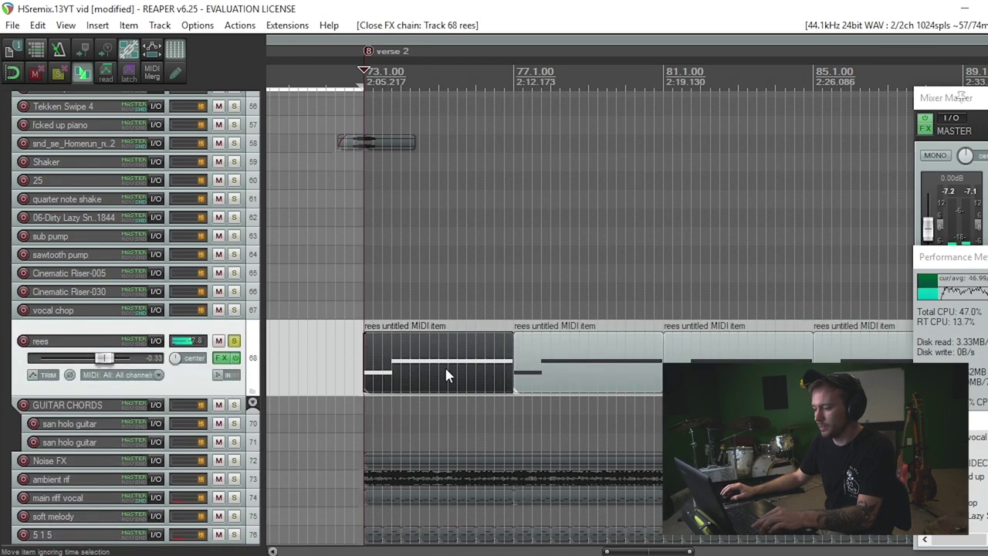
{"action": "scroll", "coordinate": [441, 375], "scroll_direction": "down", "scroll_amount": 5}
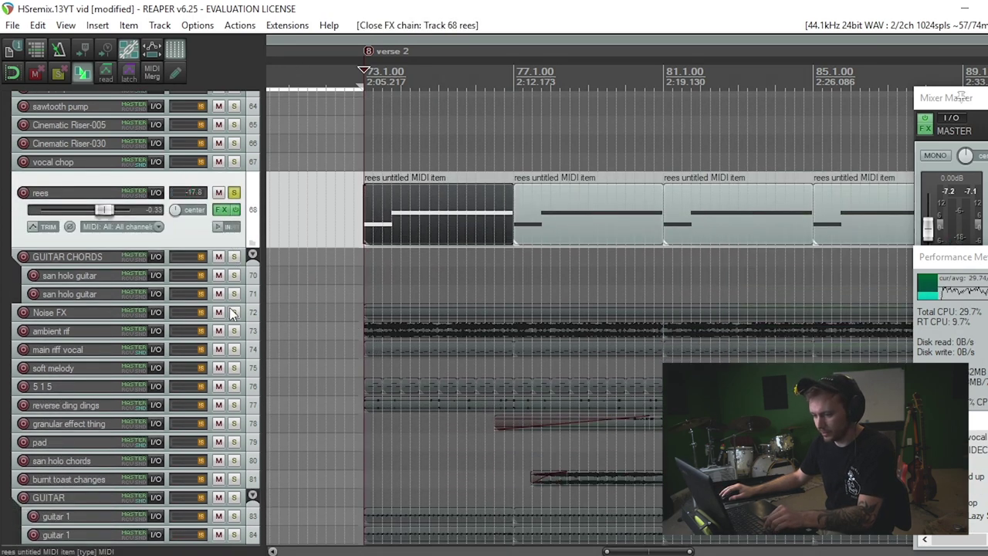
{"action": "left_click", "coordinate": [232, 314], "text": "ctrl"}
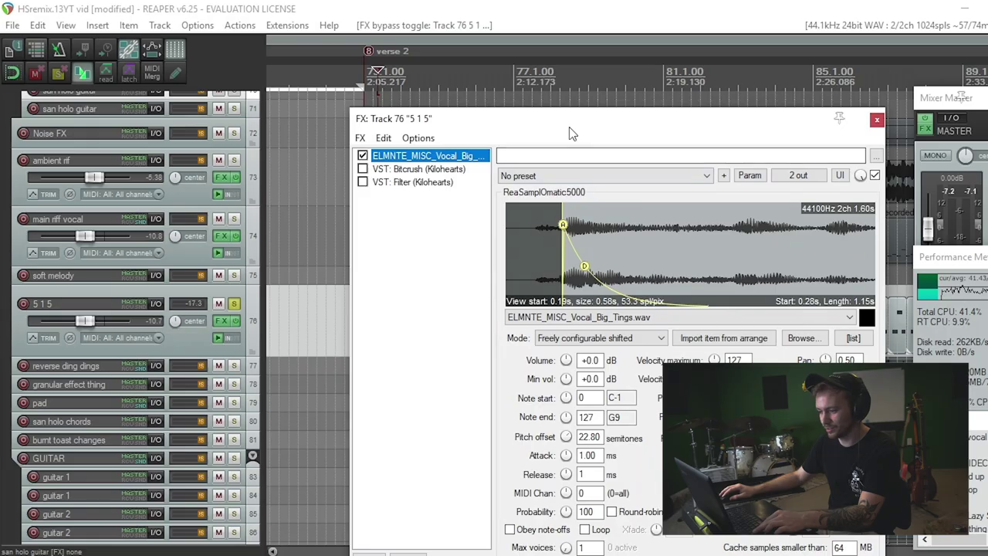
- Audition the soloed 5 1 5 vocal sample with Bitcrush enabled and close its effects window
{"action": "left_click_drag", "start_coordinate": [564, 124], "coordinate": [412, 169]}
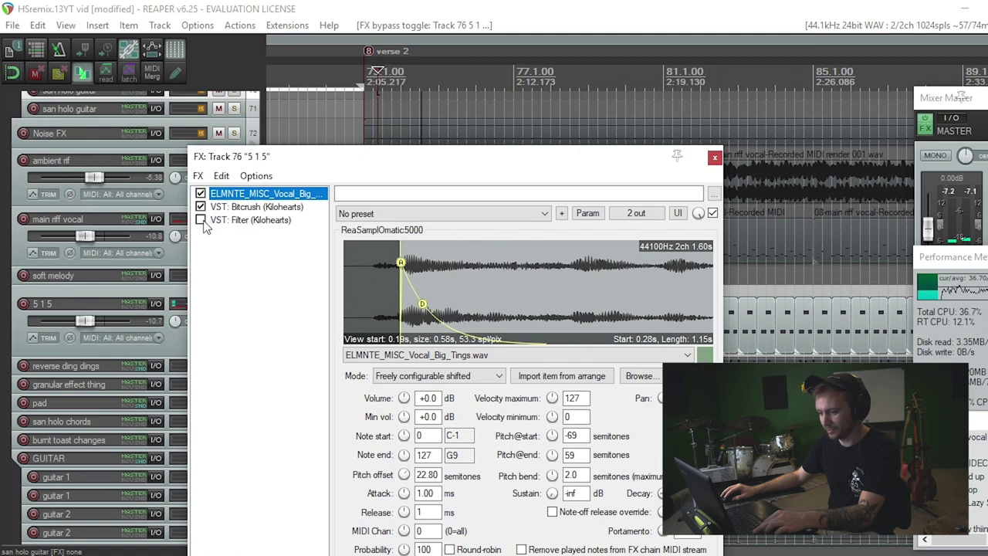
{"action": "left_click", "coordinate": [715, 159]}
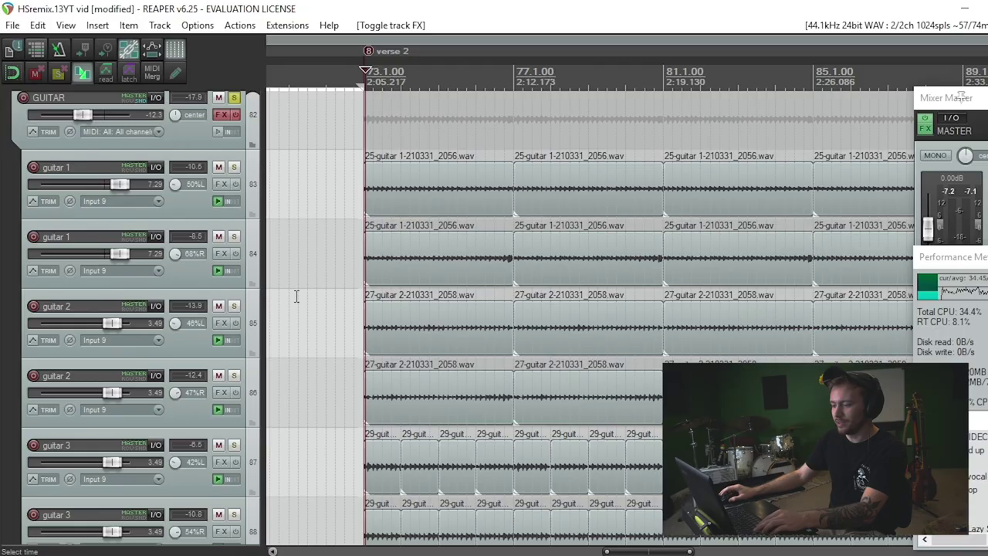
- Play the soloed GUITAR folder from bar 73 with its effects bypassed and look over the six guitar tracks
{"action": "scroll", "coordinate": [283, 267], "scroll_direction": "up", "scroll_amount": 1}
{"action": "key", "text": "space"}
{"action": "scroll", "coordinate": [359, 241], "scroll_direction": "down", "scroll_amount": 3}
{"action": "scroll", "coordinate": [359, 241], "scroll_direction": "up", "scroll_amount": 1}
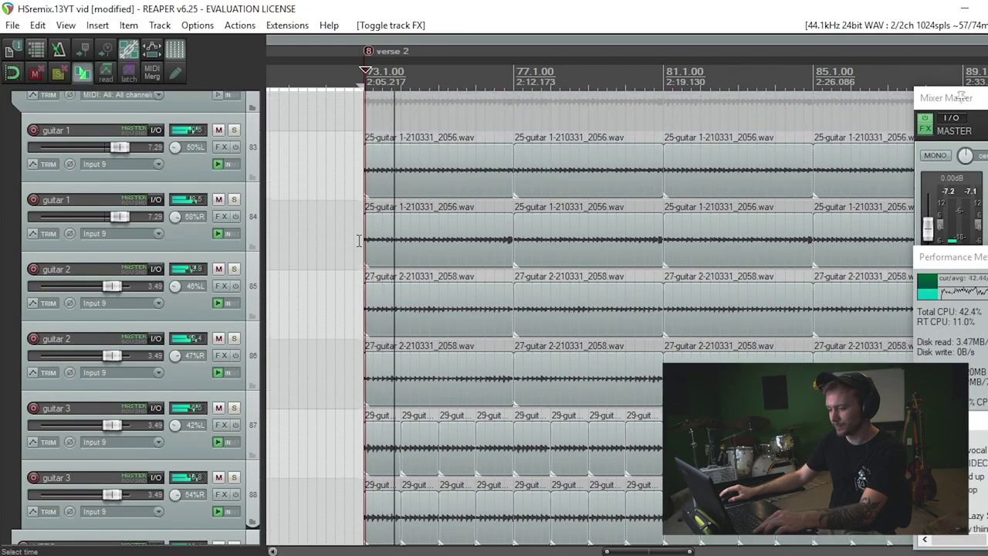
{"action": "scroll", "coordinate": [211, 194], "scroll_direction": "down", "scroll_amount": 1}
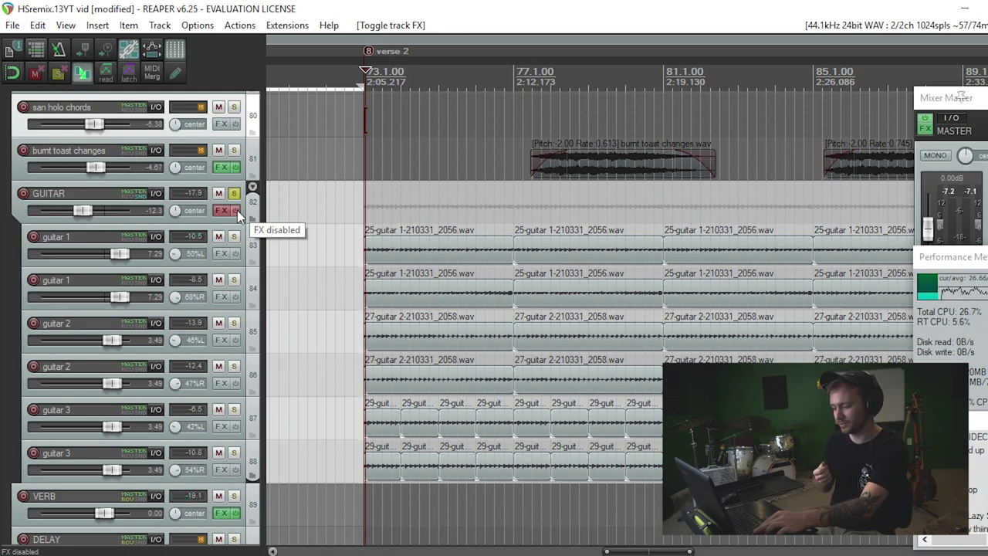
{"action": "key", "text": "space"}
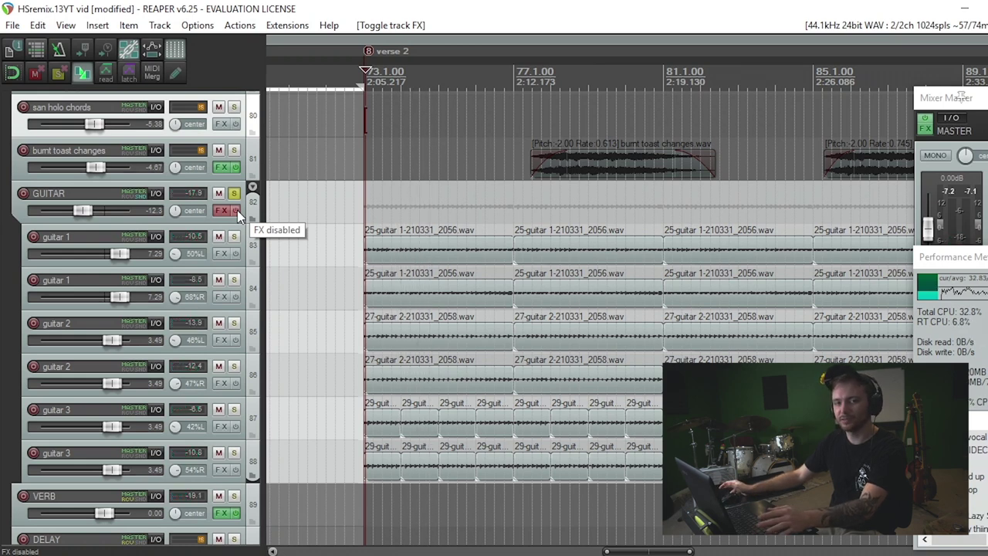
- Enable the GUITAR folder's effects and play the soloed guitars with processing
{"action": "left_click", "coordinate": [237, 210]}
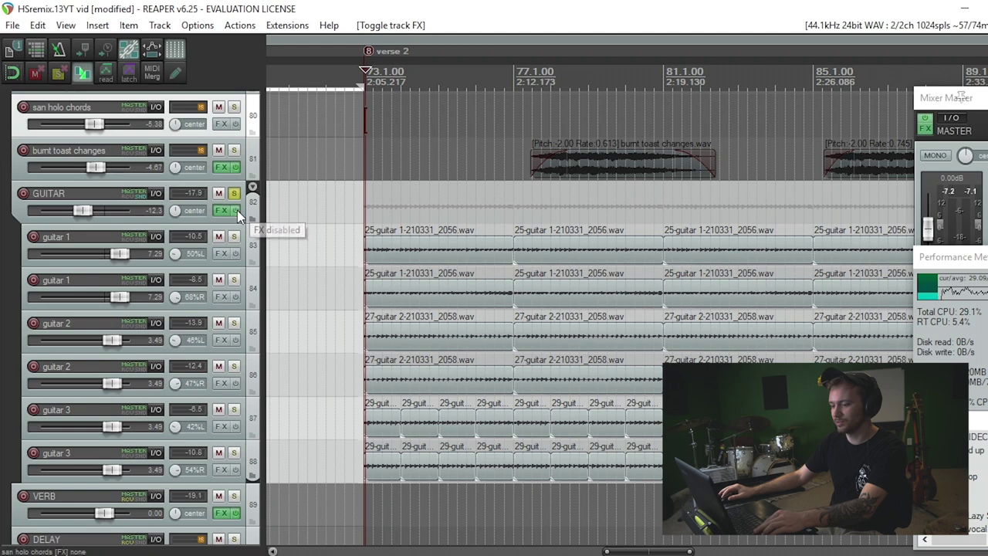
{"action": "key", "text": "space"}
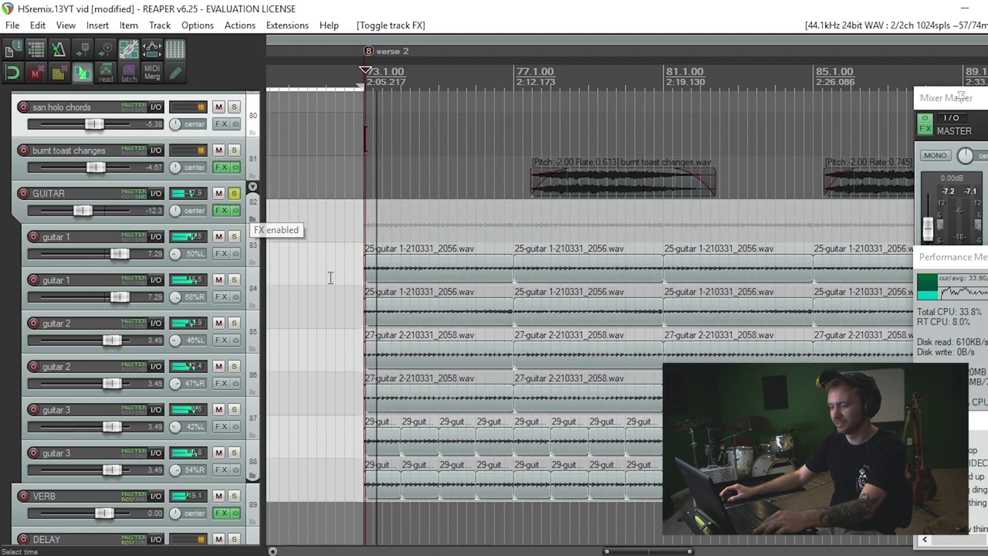
{"action": "scroll", "coordinate": [331, 270], "scroll_direction": "up", "scroll_amount": 5}
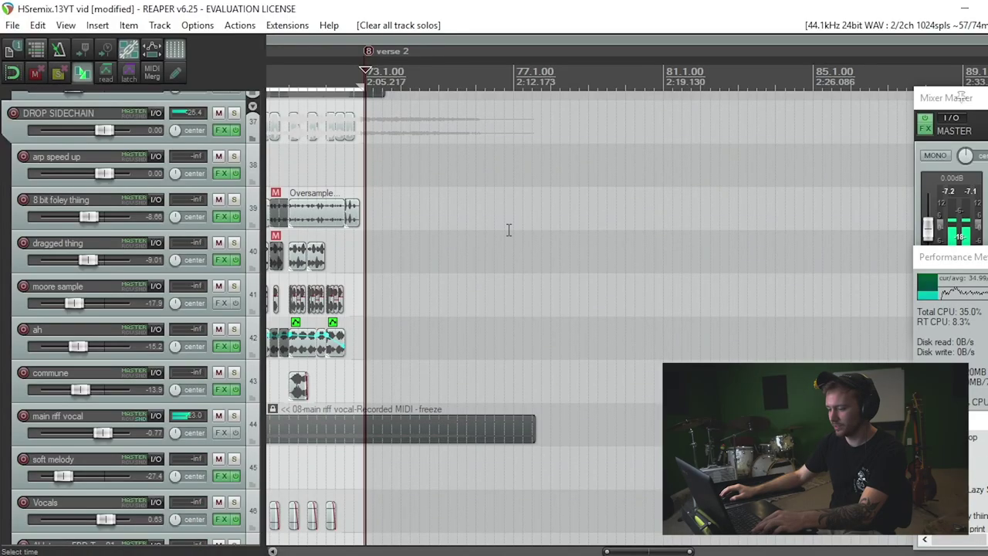
- Toggle the display of all track envelopes and go to the burnt toast changes item near bar 77
{"action": "key", "text": "ctrl+alt+e"}
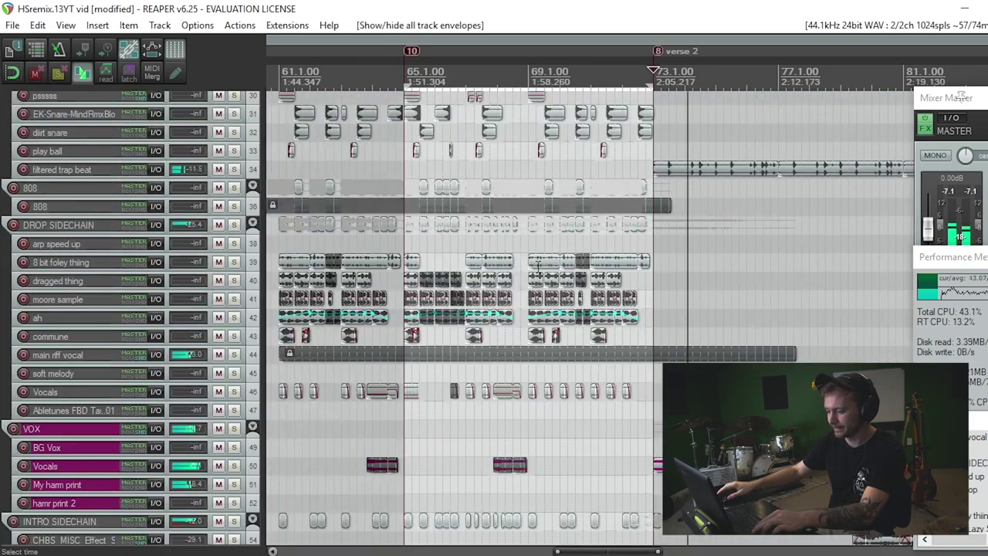
{"action": "scroll", "coordinate": [626, 332], "scroll_direction": "down", "scroll_amount": 10}
{"action": "scroll", "coordinate": [543, 303], "scroll_direction": "right", "scroll_amount": 3}
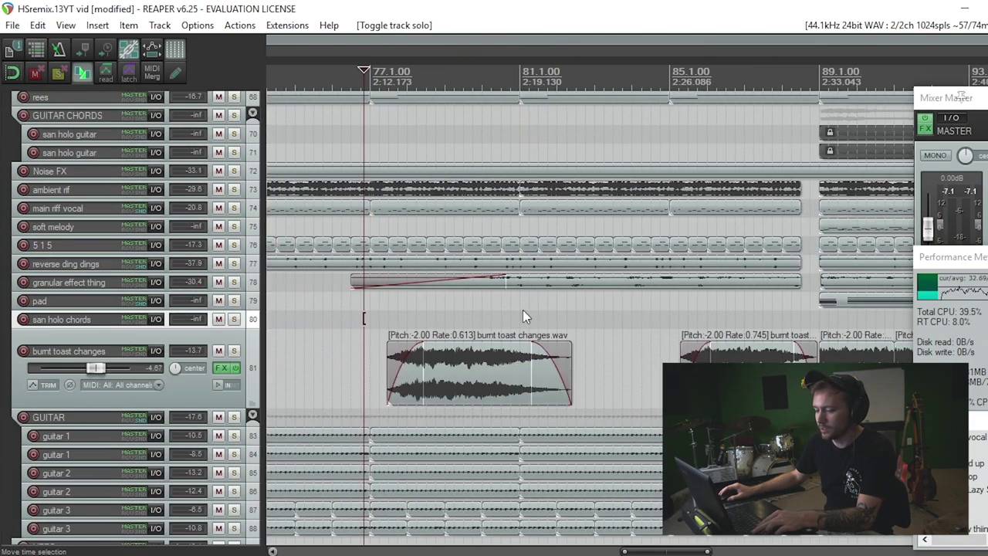
- Solo the burnt toast changes track and place the edit cursor near the start of its first audio item
{"action": "key", "text": "space"}
{"action": "left_click", "coordinate": [234, 351]}
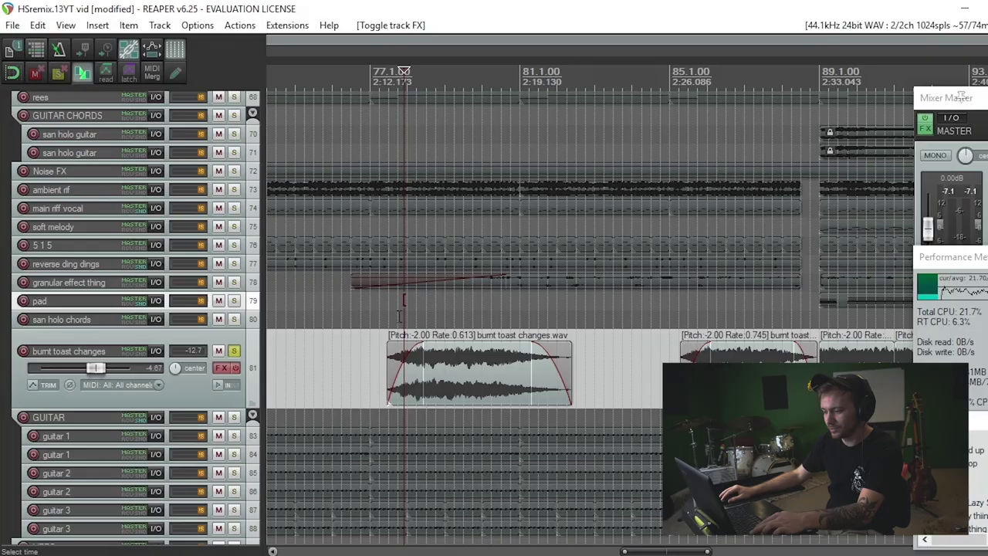
{"action": "left_click", "coordinate": [399, 316]}
{"action": "scroll", "coordinate": [399, 316], "scroll_direction": "up", "scroll_amount": 3}
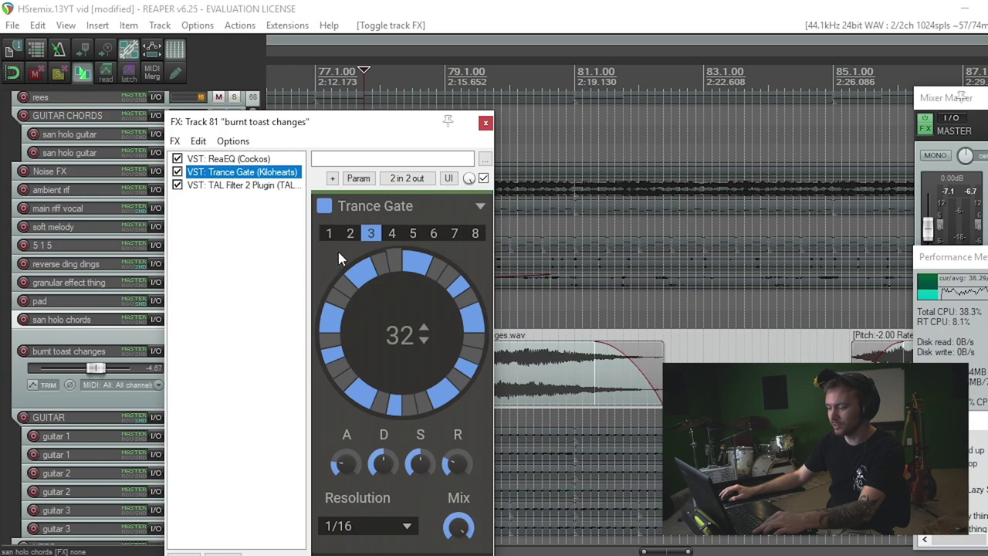
- Enable TAL Filter 2 on the burnt toast changes track, close its effects window and unsolo the track
{"action": "left_click", "coordinate": [177, 186]}
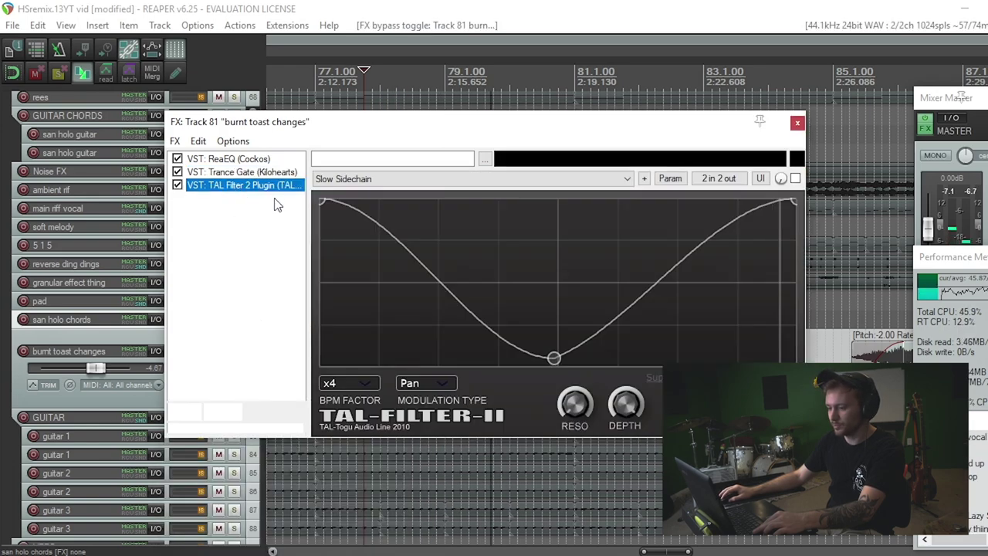
{"action": "left_click", "coordinate": [797, 123]}
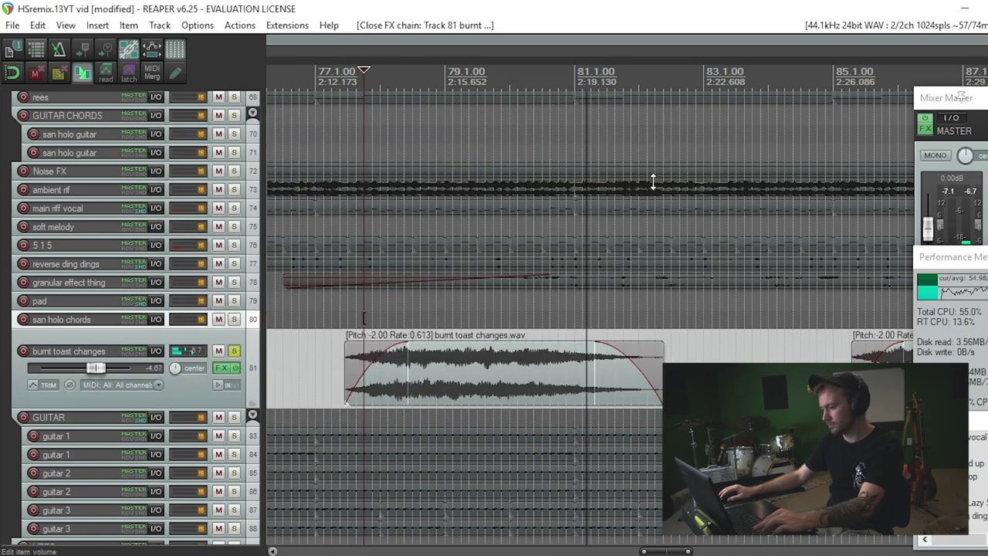
{"action": "left_click", "coordinate": [237, 350]}
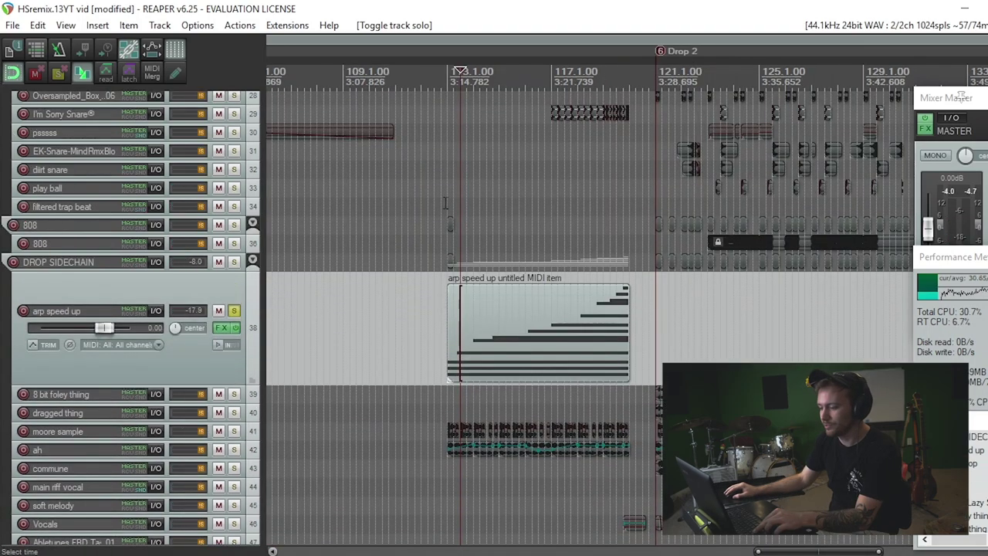
- Play the soloed arp speed up track from the start of its MIDI item near bar 113
{"action": "left_click", "coordinate": [446, 202]}
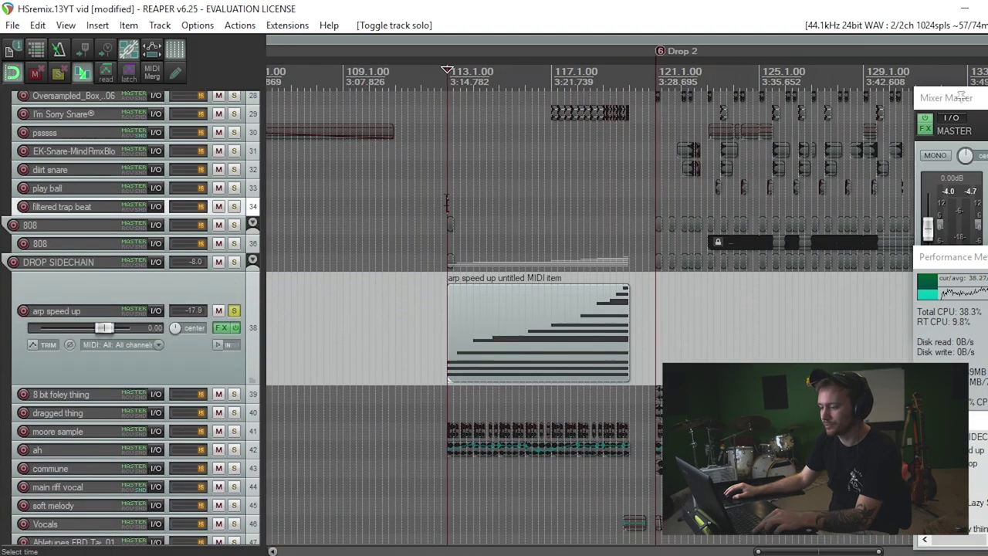
{"action": "scroll", "coordinate": [560, 268], "scroll_direction": "down", "scroll_amount": 3}
{"action": "scroll", "coordinate": [561, 268], "scroll_direction": "up", "scroll_amount": 3}
{"action": "scroll", "coordinate": [496, 307], "scroll_direction": "right", "scroll_amount": 3}
{"action": "key", "text": "space"}
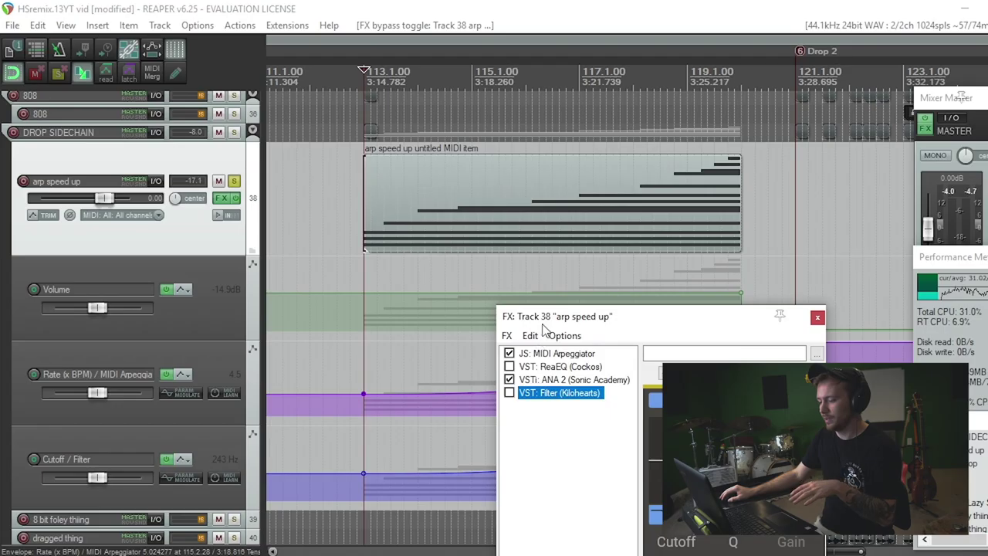
- Audition the arp speed up track with ReaEQ and Filter enabled, close its effects window and unsolo the track
{"action": "left_click_drag", "start_coordinate": [699, 269], "coordinate": [863, 257]}
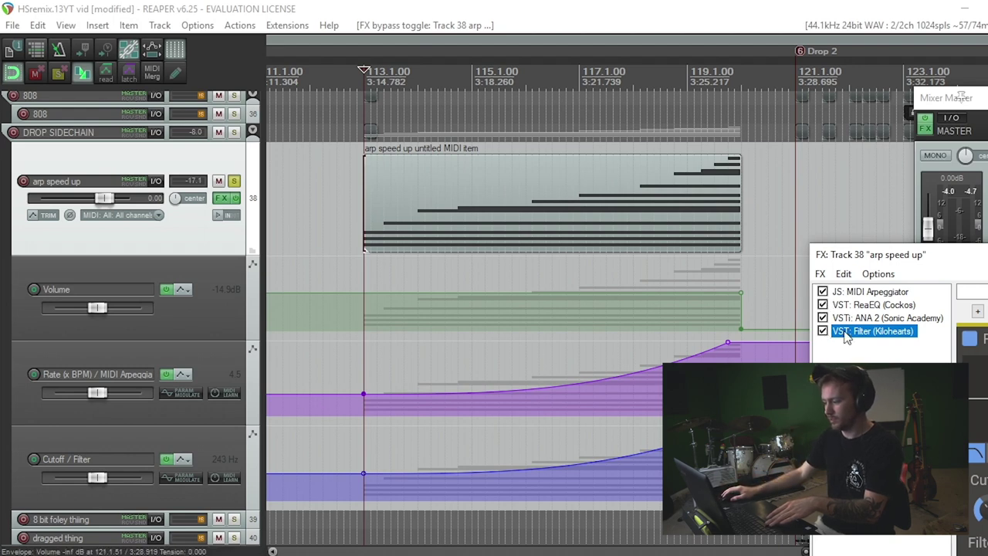
{"action": "left_click_drag", "start_coordinate": [899, 262], "coordinate": [840, 152]}
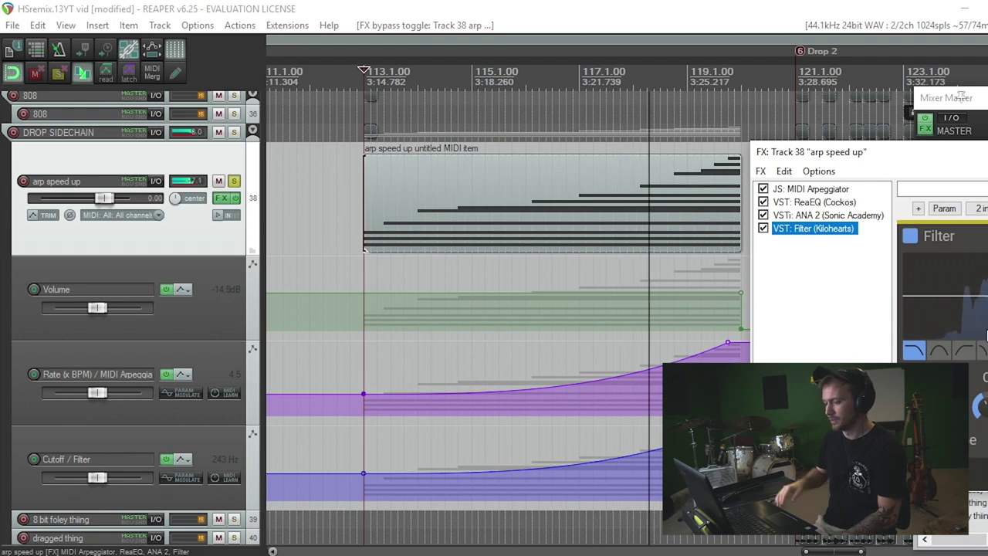
{"action": "left_click_drag", "start_coordinate": [902, 157], "coordinate": [542, 368]}
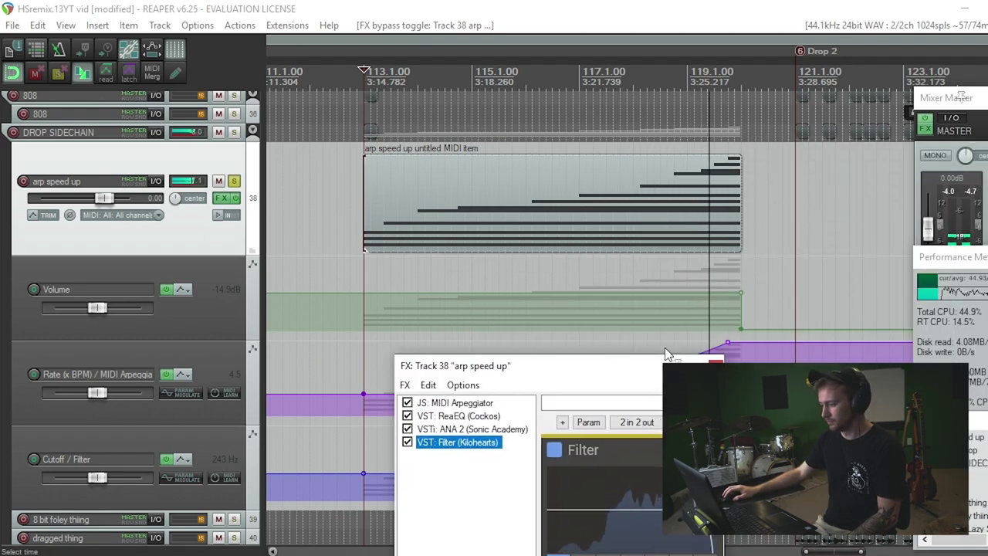
{"action": "key", "text": "Escape"}
{"action": "left_click", "coordinate": [234, 180]}
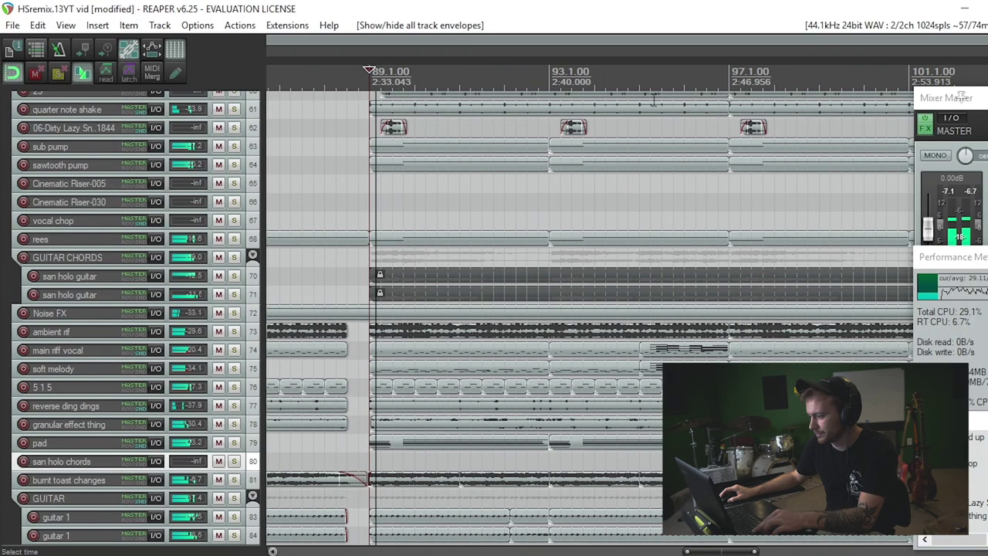
- Play the full mix from bar 89 and look over the arrangement of verse 2 through Drop 2
{"action": "scroll", "coordinate": [625, 174], "scroll_direction": "down", "scroll_amount": 3}
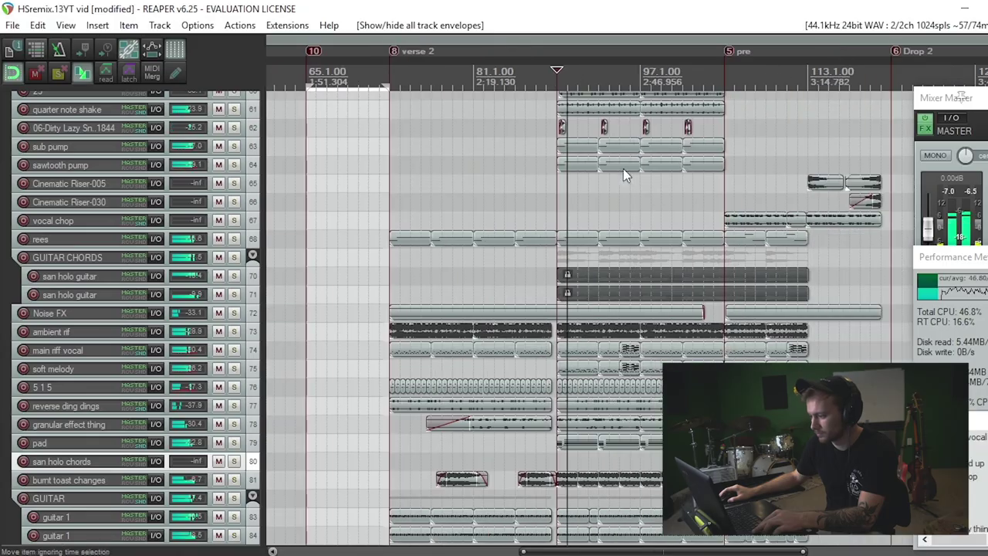
{"action": "scroll", "coordinate": [583, 242], "scroll_direction": "down", "scroll_amount": 5}
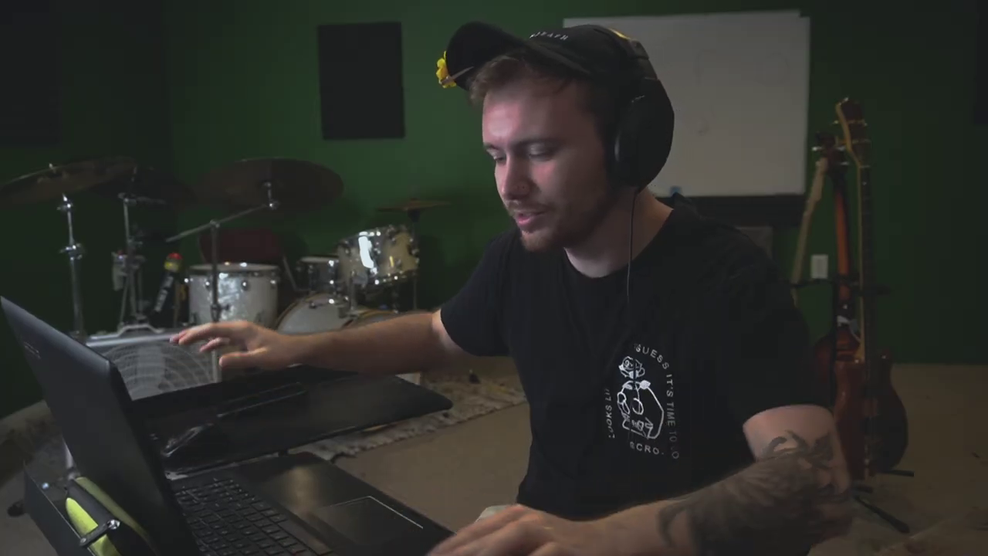